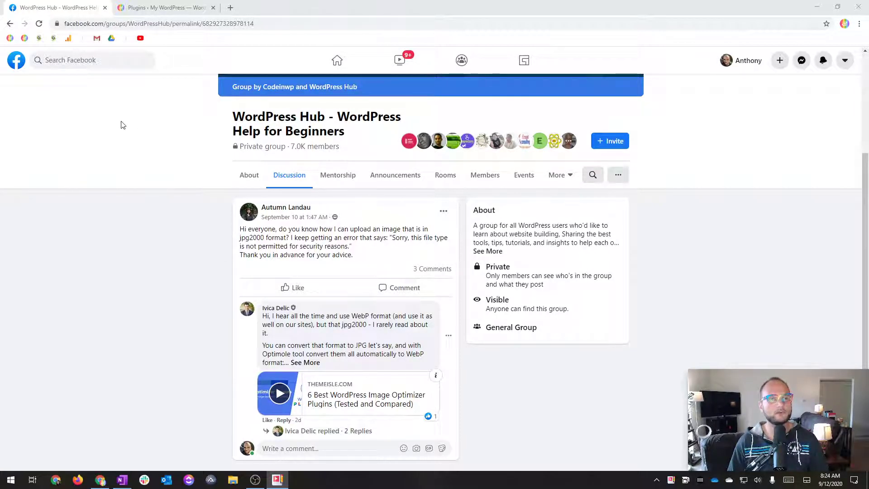
Step: Go back to the WordPress admin and open the Media Library
click(167, 5)
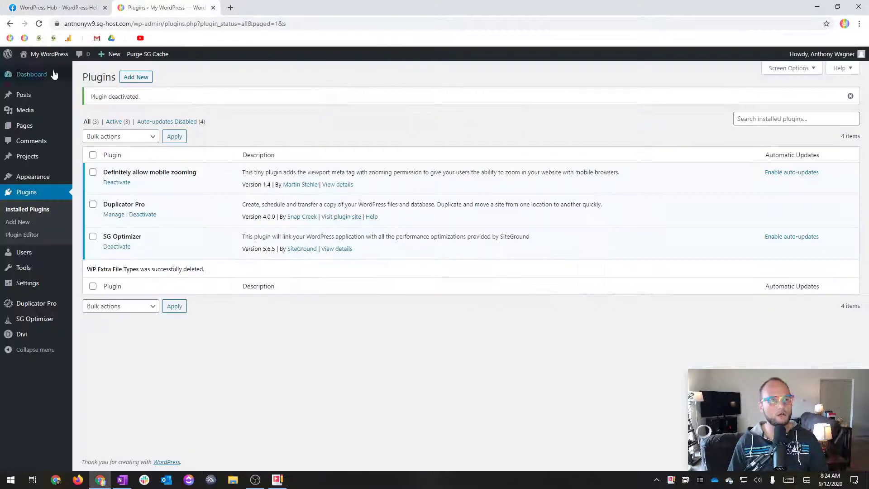
click(21, 93)
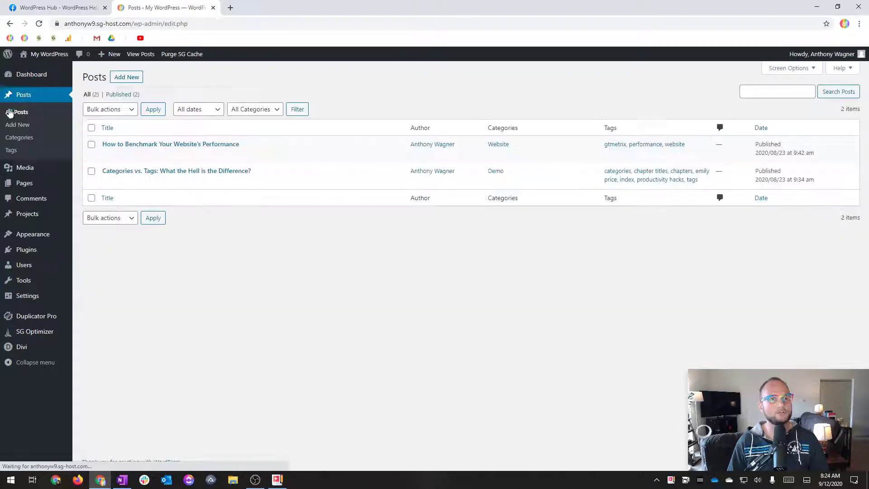
click(43, 168)
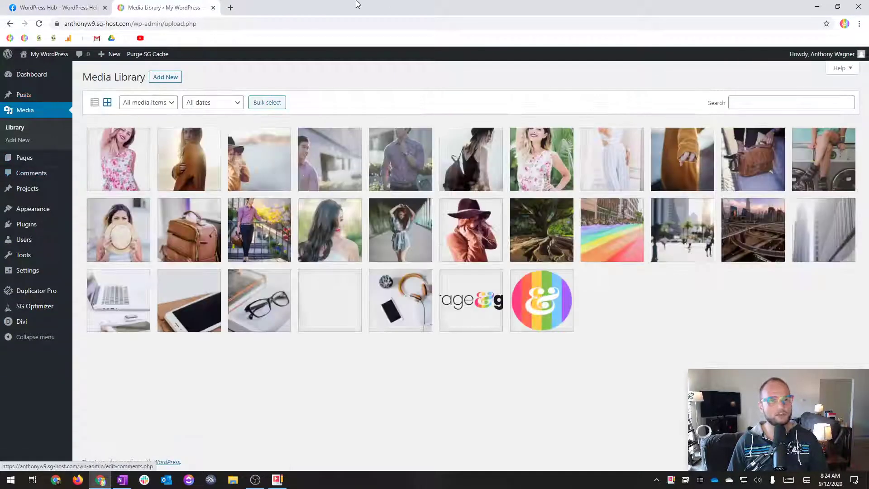
Step: Shrink the browser beside the desktop and preview the .jpm image in Photos, then close it
drag(292, 6, 295, 25)
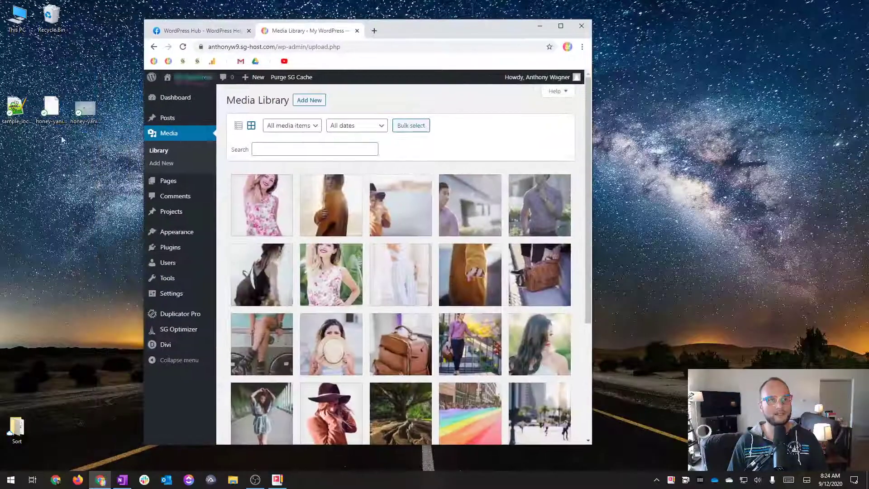
click(86, 106)
double_click(88, 105)
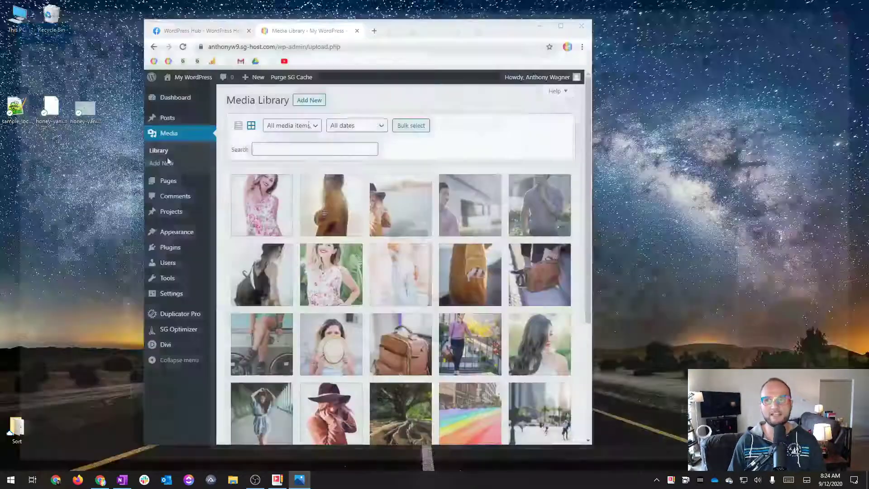
click(50, 112)
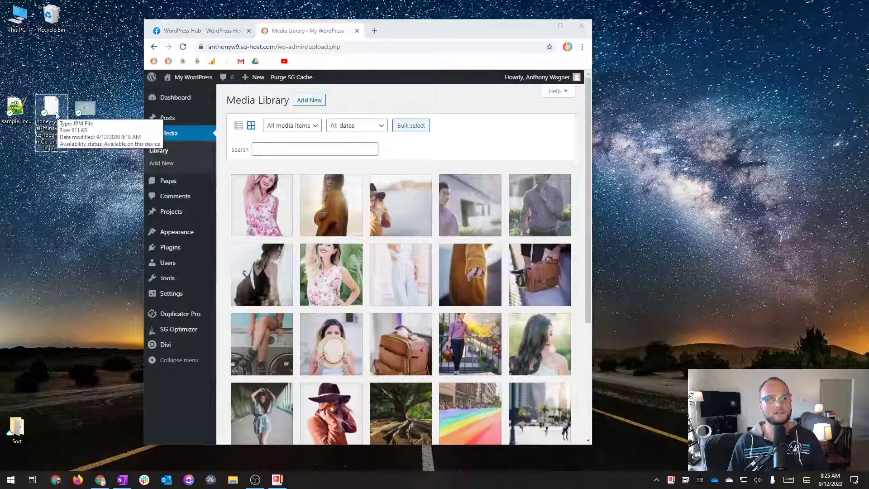
Step: Drag the .jpm image and sample_location.xml onto the Media Library; both uploads are refused
drag(49, 106, 381, 190)
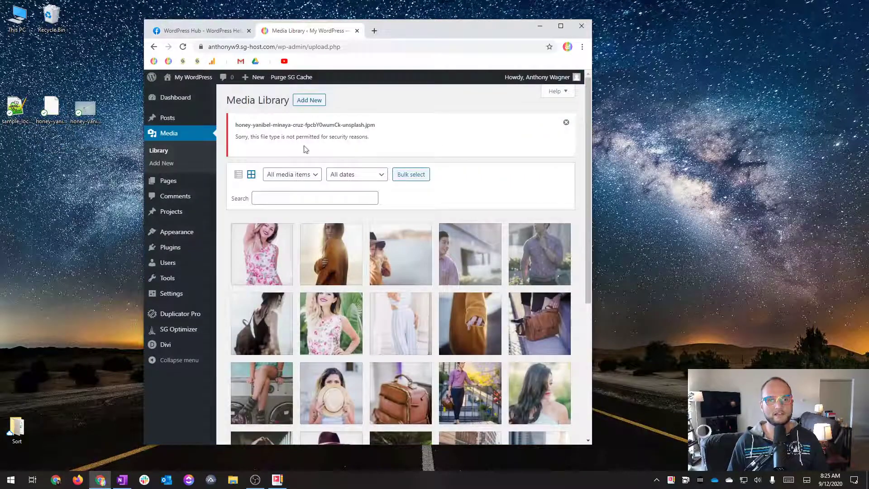
click(12, 109)
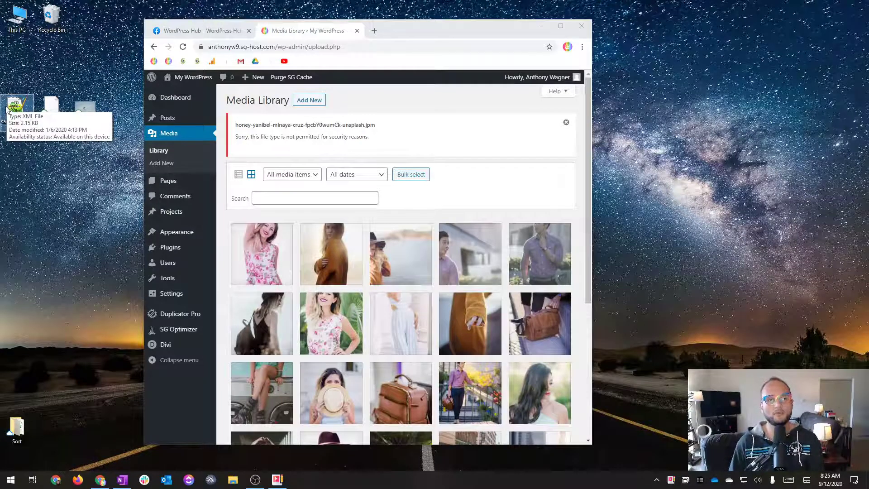
drag(6, 109, 306, 160)
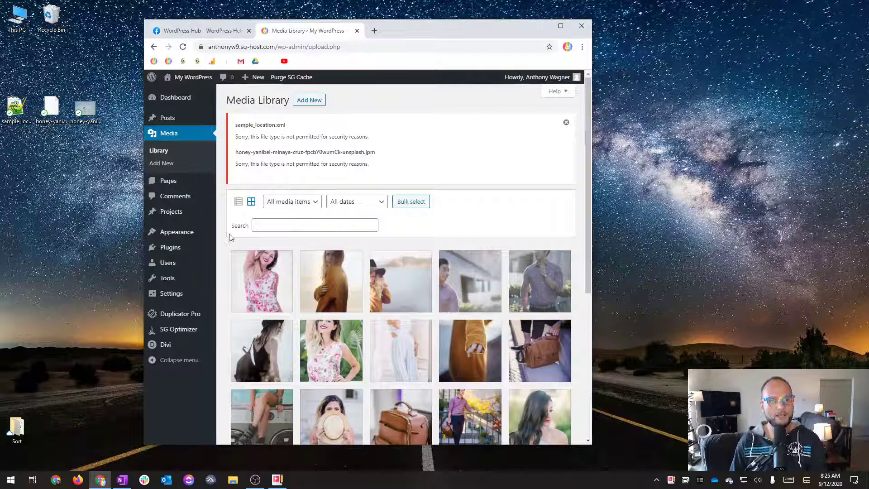
Step: Search the installed plugins for 'wp extra file types', then clear the search
mouse_move(177, 247)
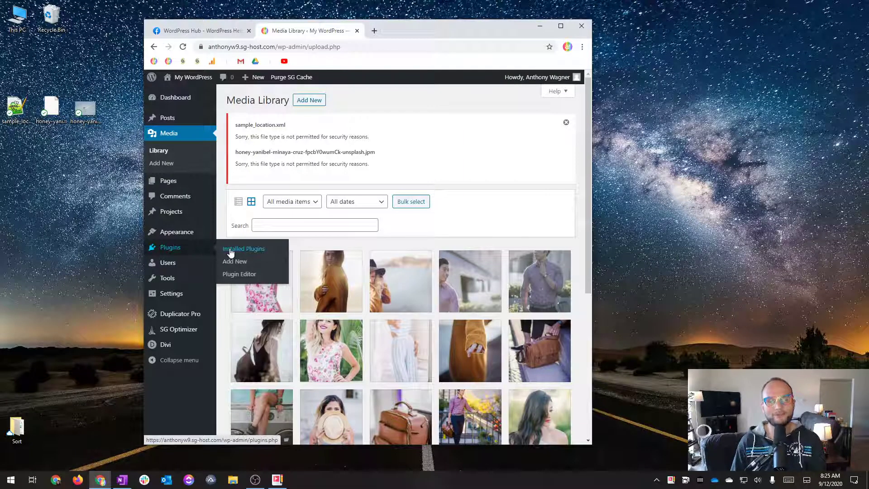
click(231, 250)
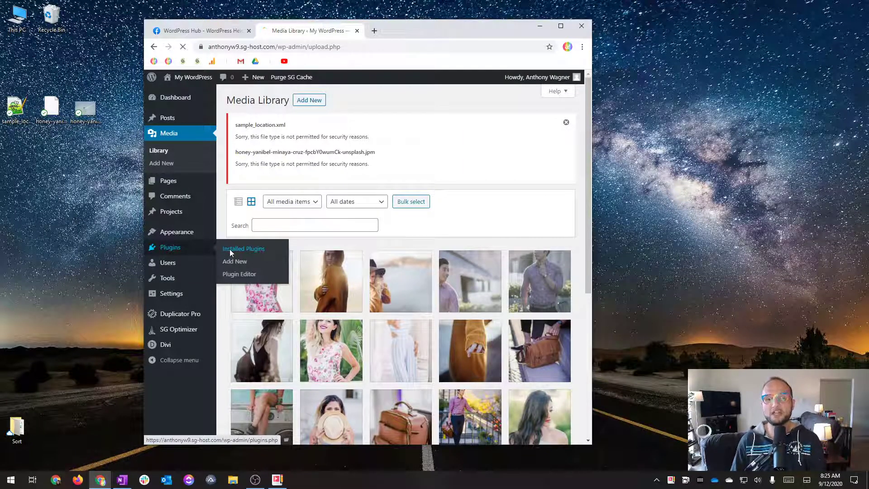
click(505, 114)
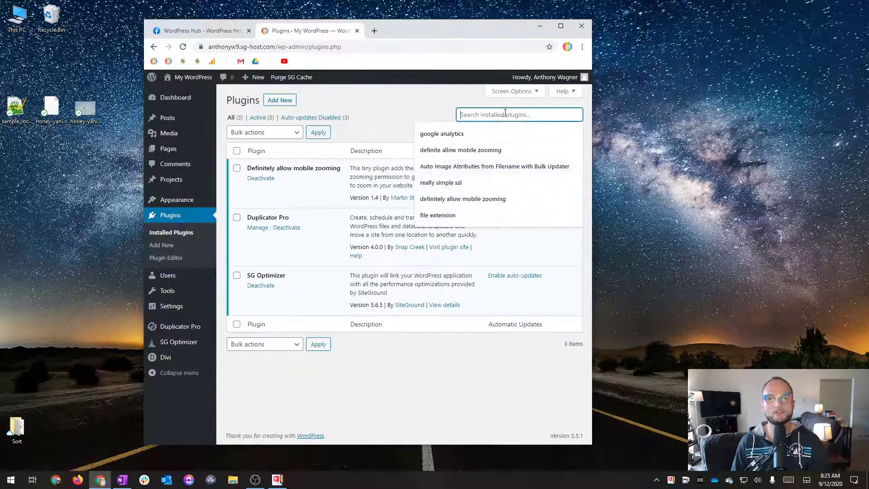
text(wp ex)
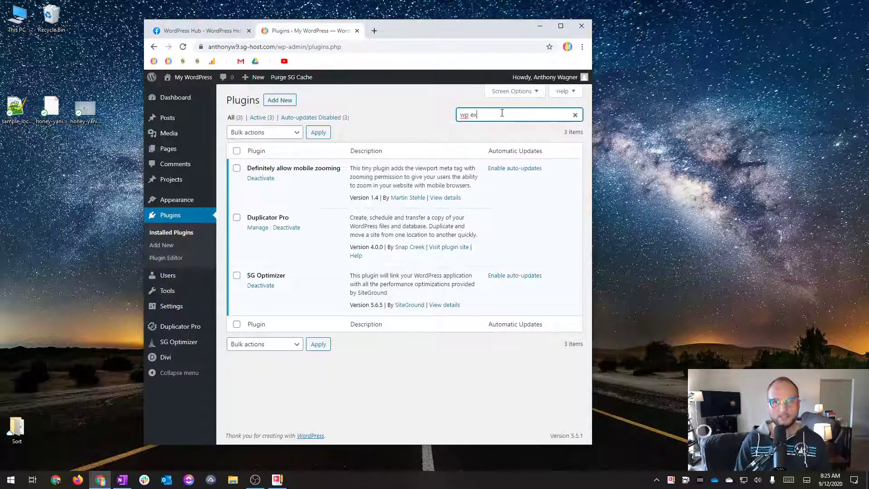
text(tra file types)
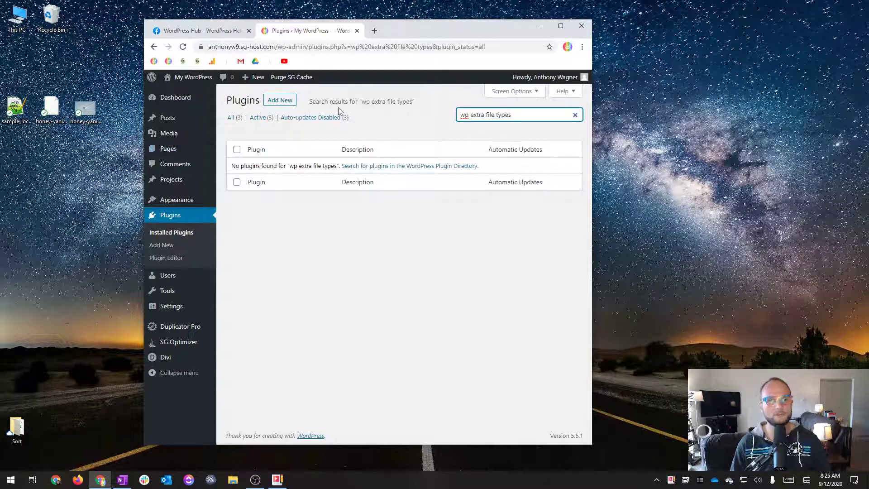
triple_click(538, 115)
key(ctrl+c)
key(BackSpace)
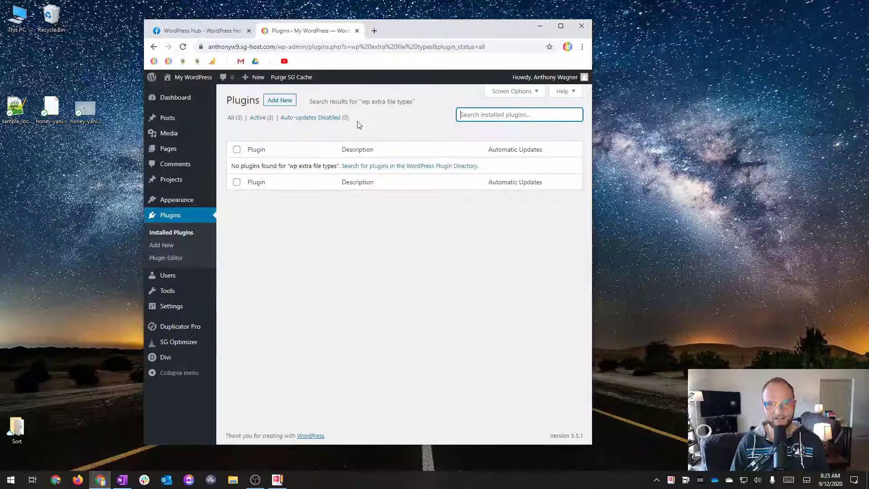
Step: Find WP Extra File Types in the plugin directory, then install and activate it
click(283, 100)
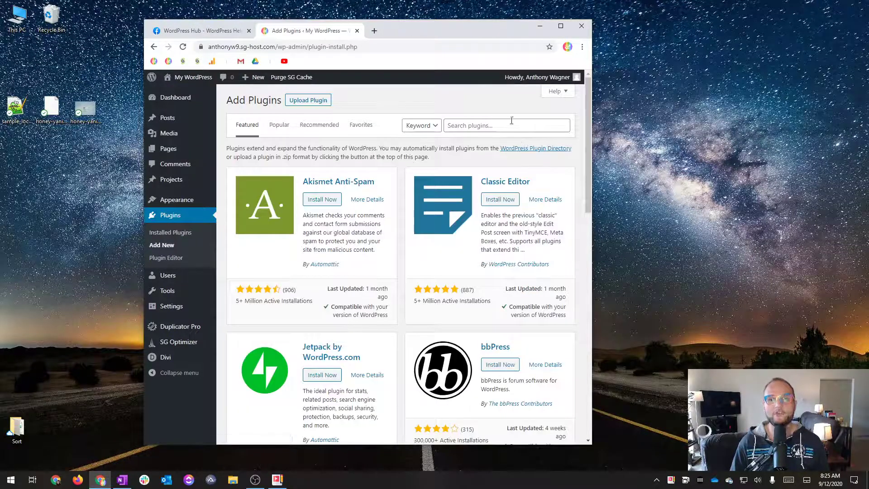
click(508, 127)
key(ctrl+v)
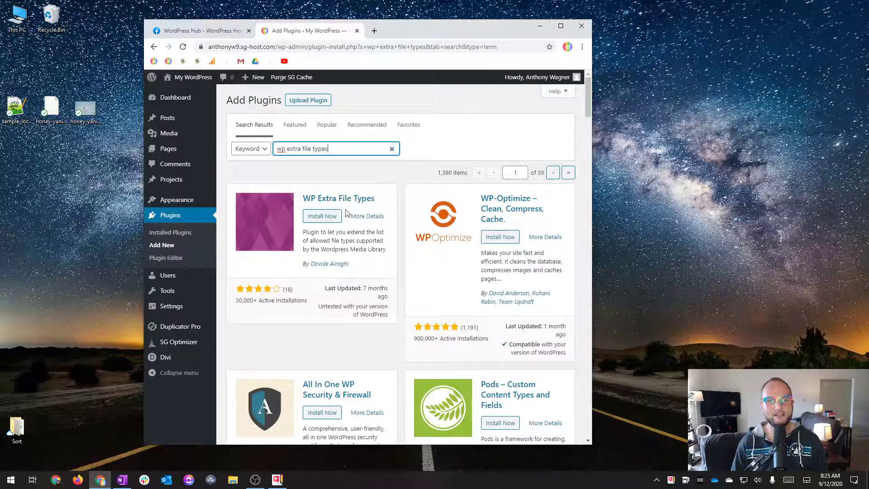
double_click(445, 31)
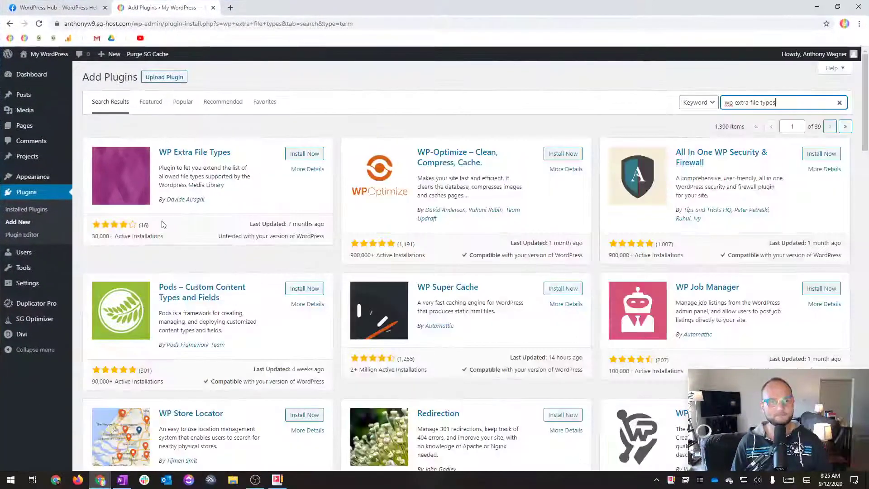
drag(218, 234, 320, 236)
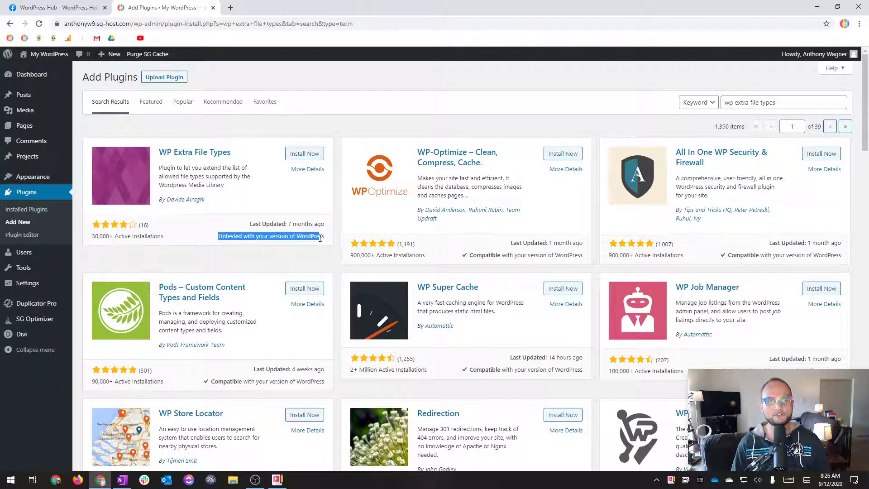
click(320, 238)
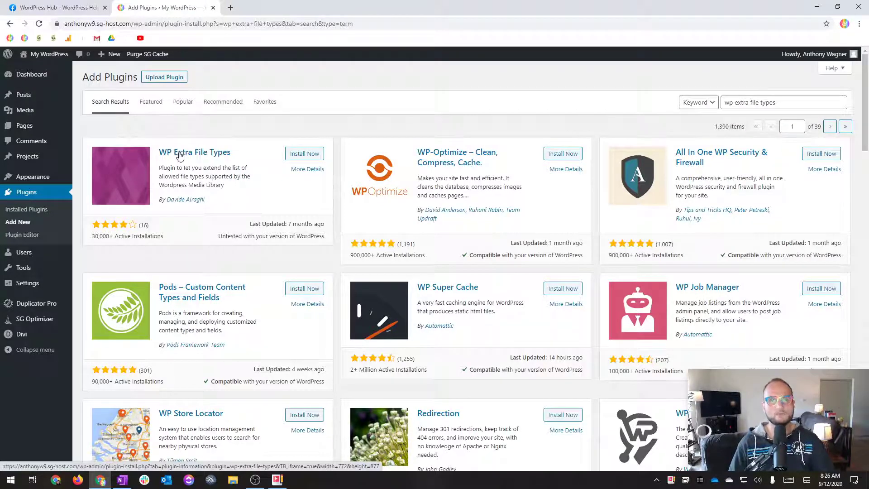
click(305, 153)
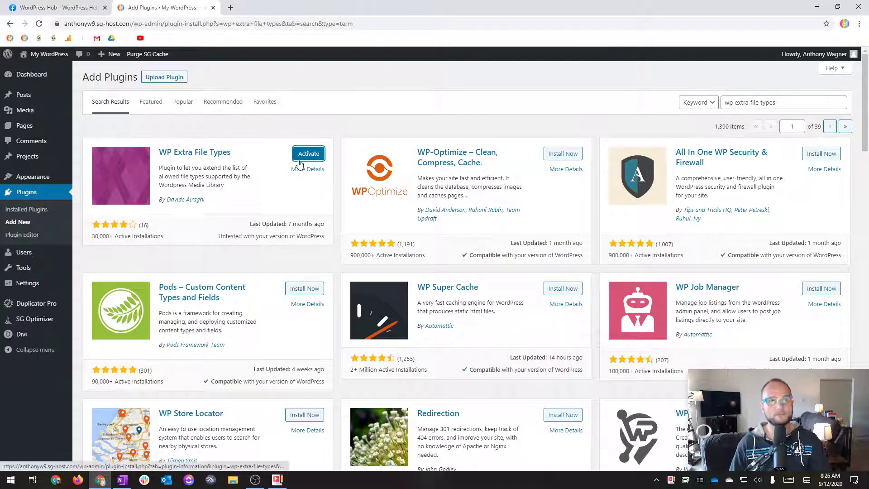
click(302, 155)
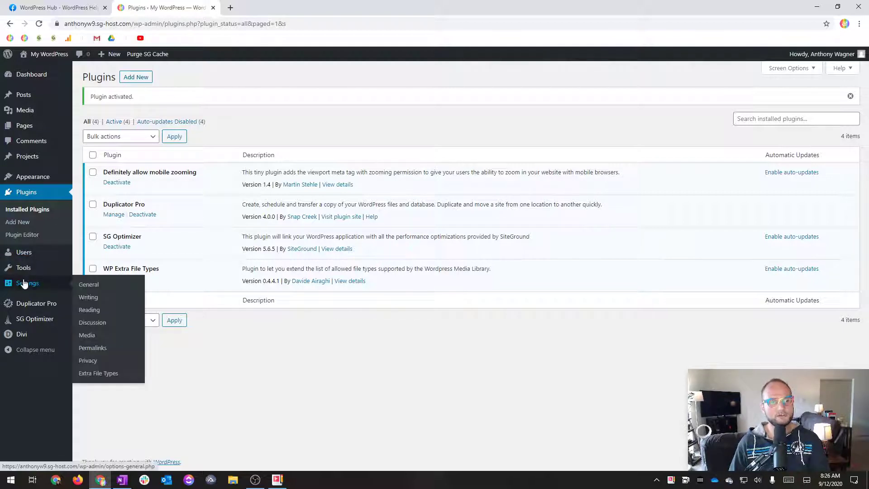
Step: Open the Extra File Types settings page and scroll through the file type list
mouse_move(34, 180)
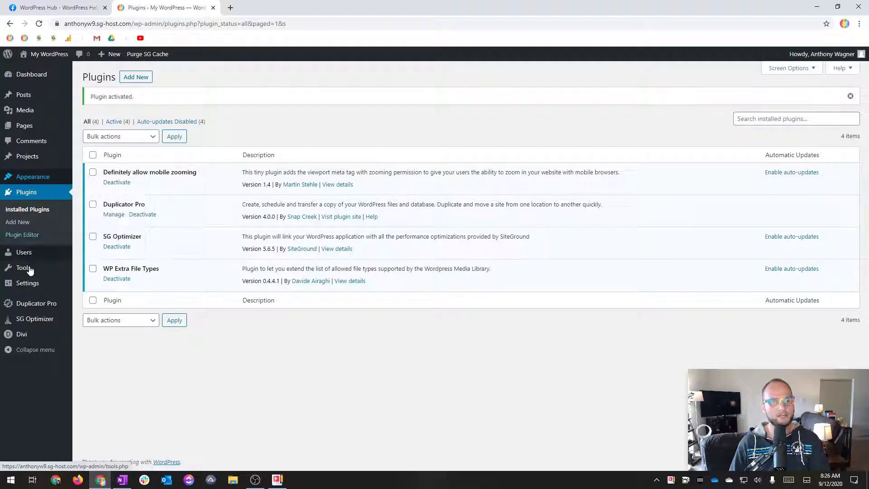
mouse_move(29, 274)
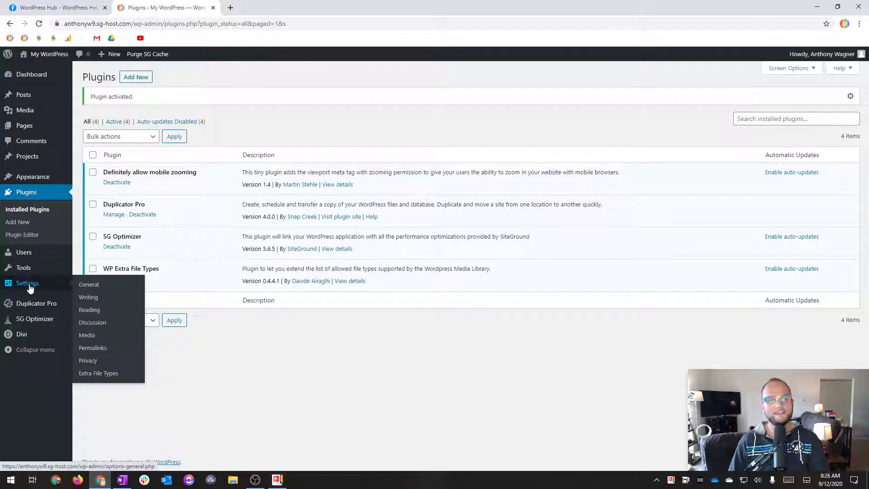
click(92, 376)
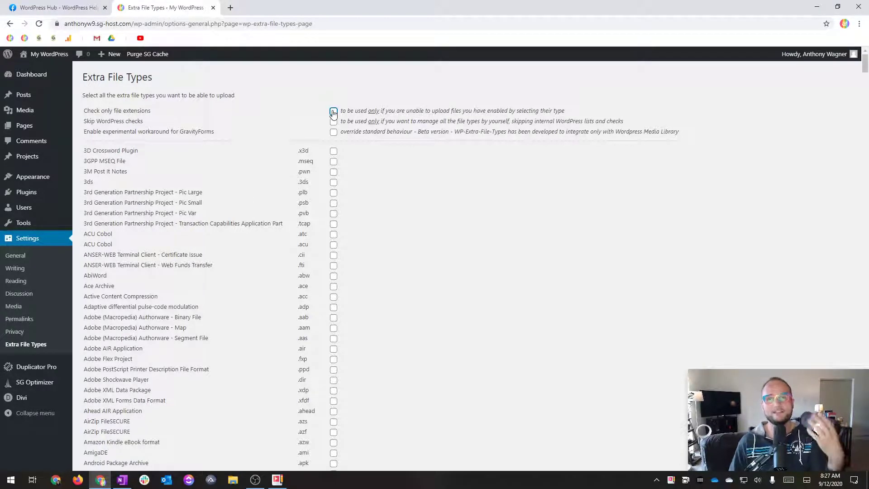
scroll(290, 161, down, 10)
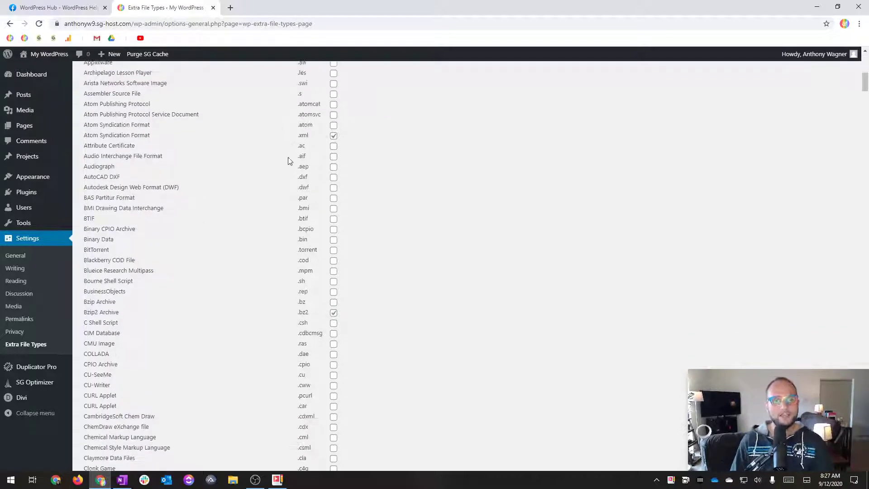
scroll(232, 172, down, 20)
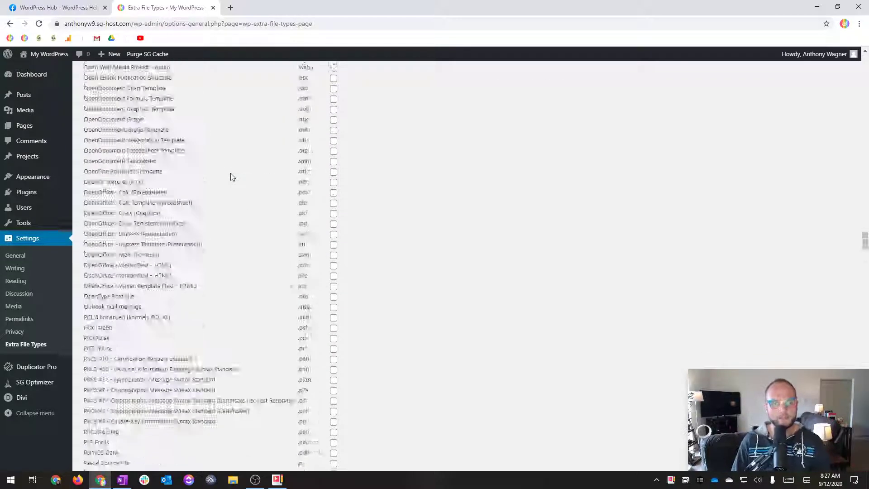
scroll(231, 177, up, 10)
Step: Find the jpm entry on the page to check it is ticked
key(ctrl+f)
text(jpm)
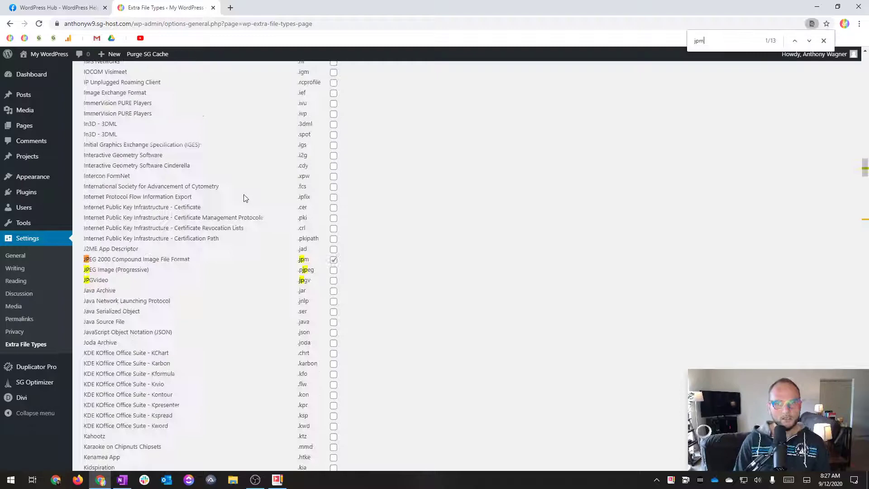
double_click(333, 4)
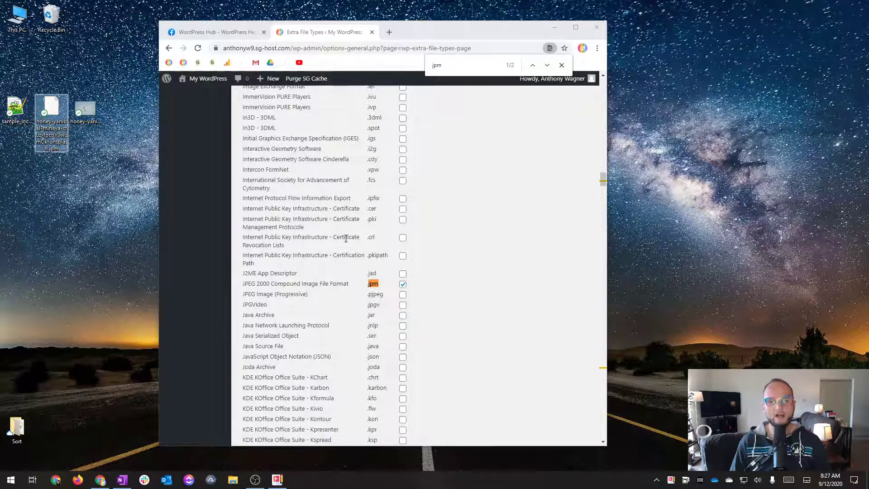
scroll(400, 294, down, 15)
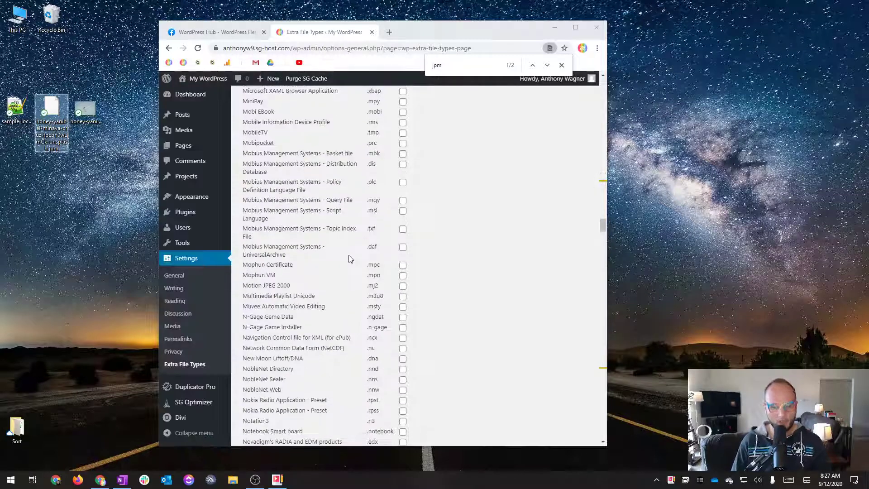
Step: Search the page for '.xml' and step to the XML - Extensible Markup Language row
click(539, 267)
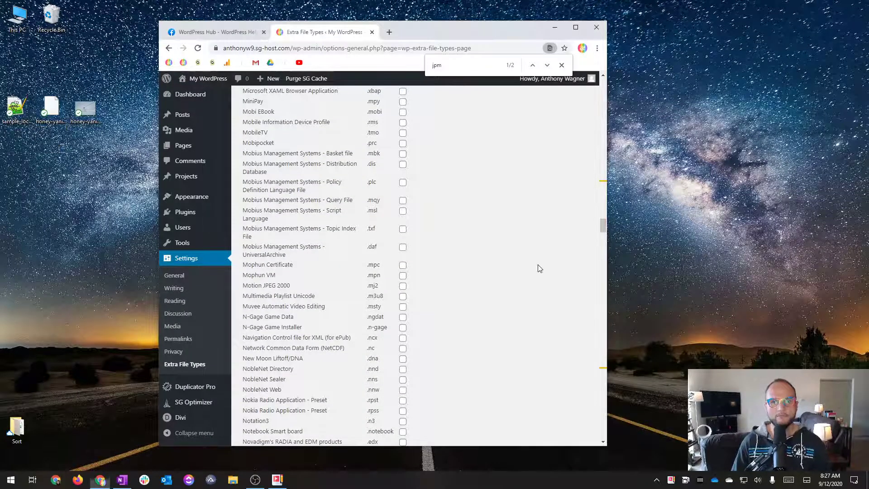
key(ctrl+f)
text(xml)
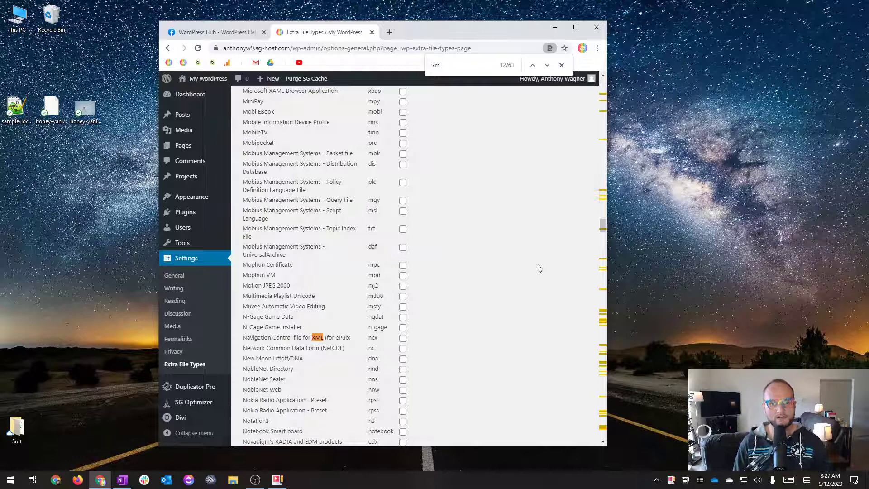
key(Return)
key(ctrl+a)
text(.)
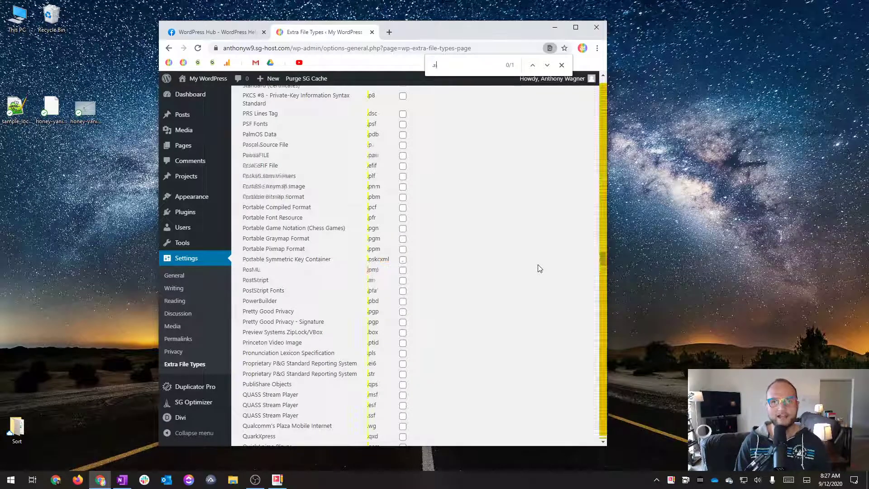
text(xml)
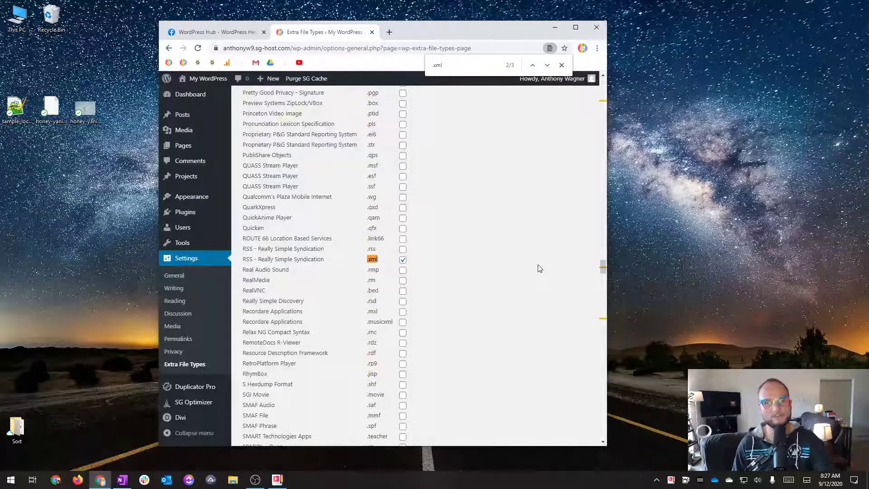
key(Return)
key(Return)
key(Return)
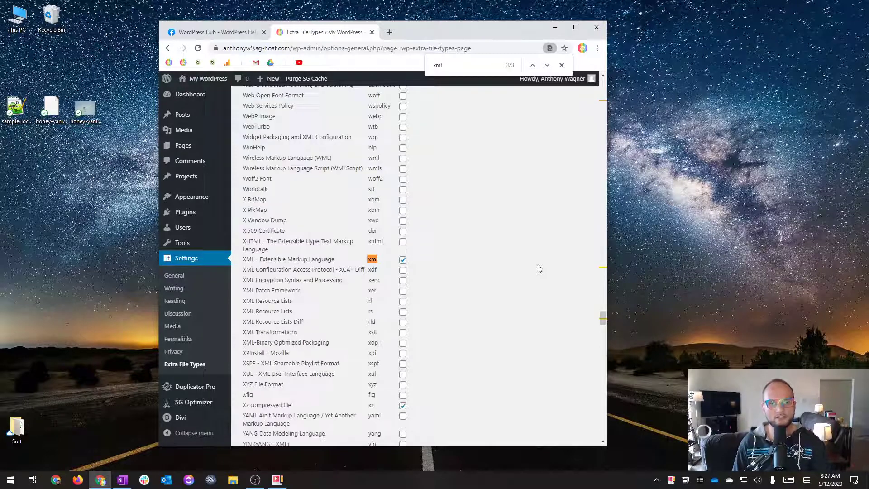
key(Return)
key(Return)
key(Return)
key(Return)
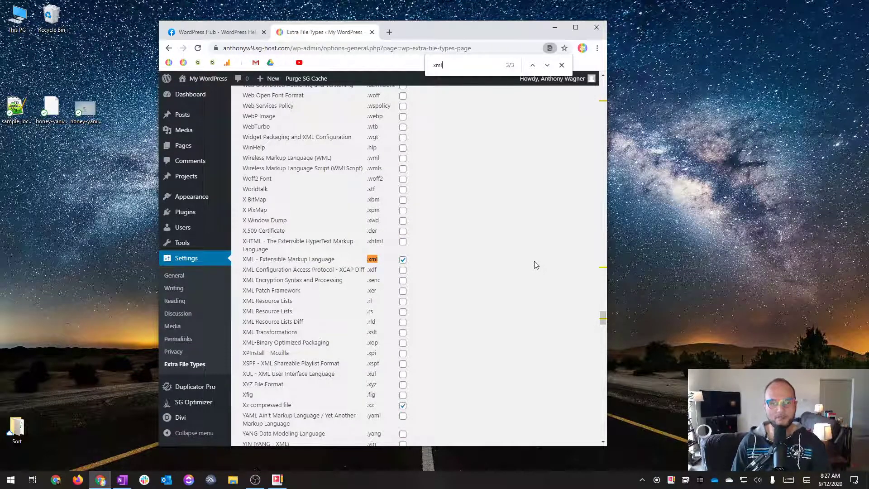
scroll(534, 263, down, 15)
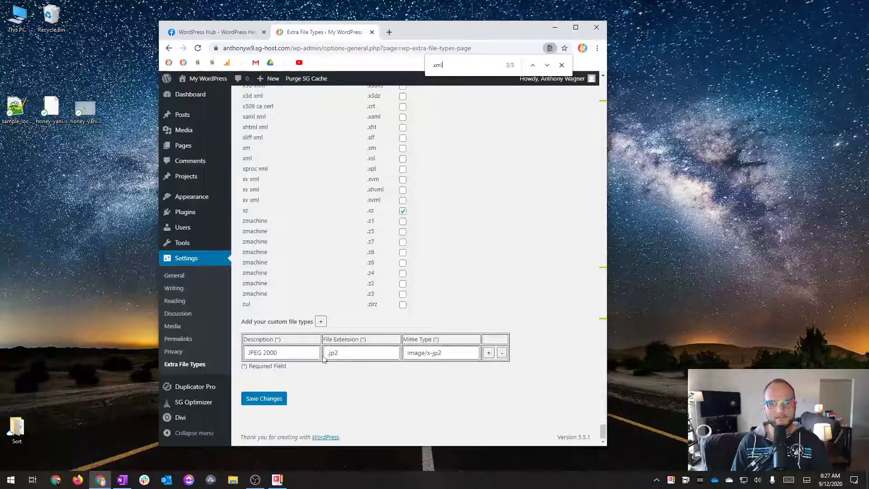
Step: Delete the JPEG 2000 .jp2 row, save the settings, and retry both uploads, which are still rejected
click(501, 353)
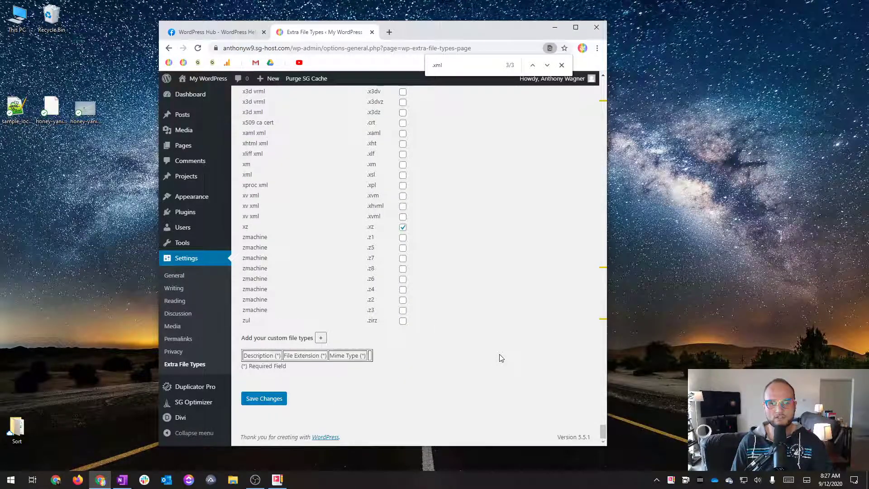
click(282, 405)
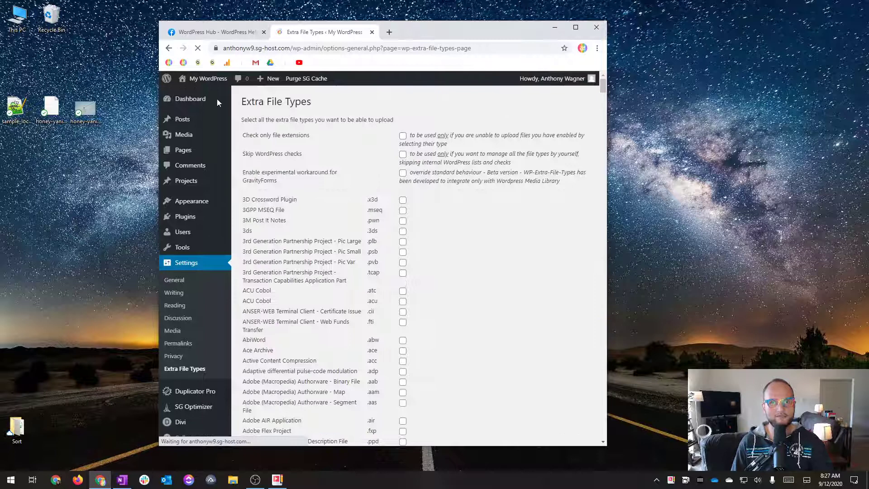
mouse_move(183, 135)
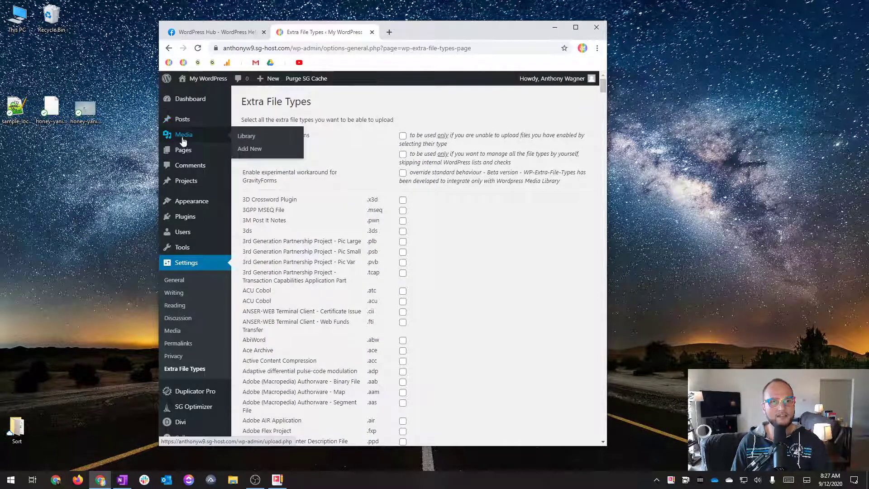
click(239, 139)
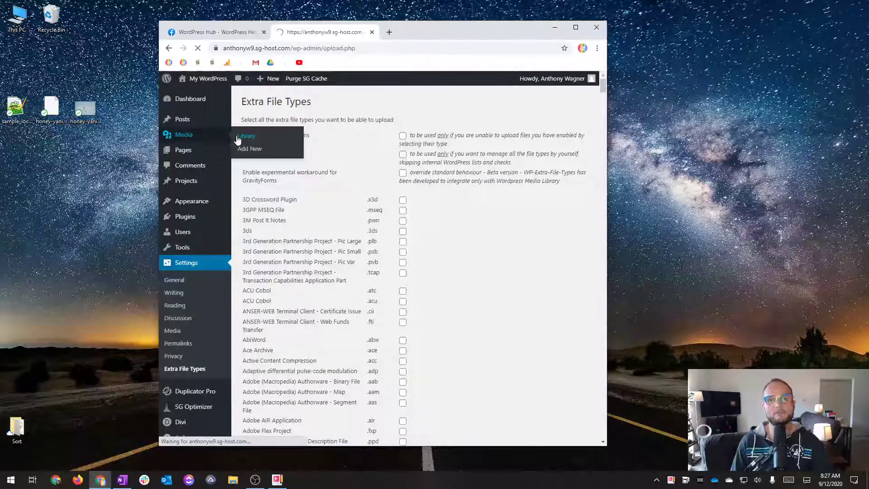
drag(51, 109, 388, 292)
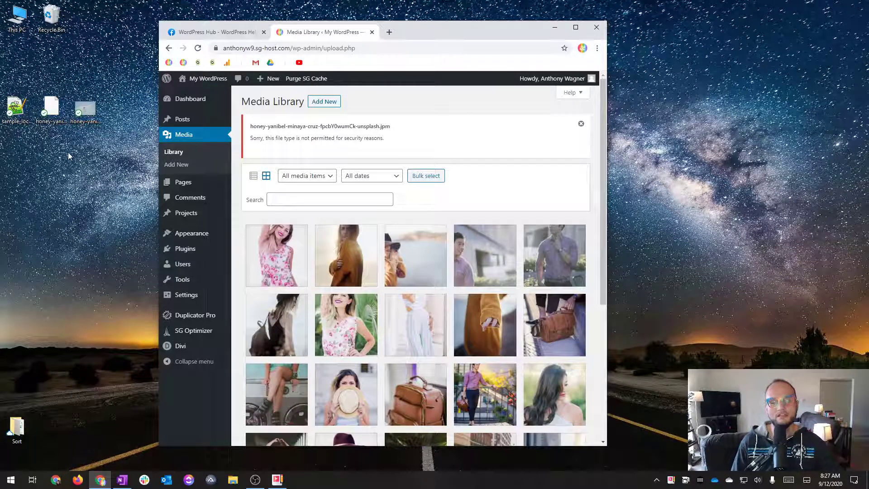
drag(15, 98, 443, 232)
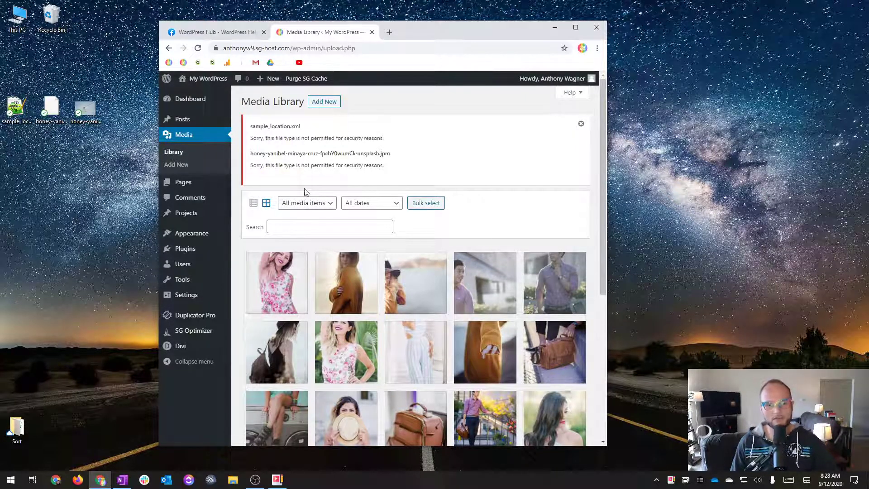
Step: Tick 'Check only file extensions' on the Extra File Types page and save the changes
mouse_move(193, 294)
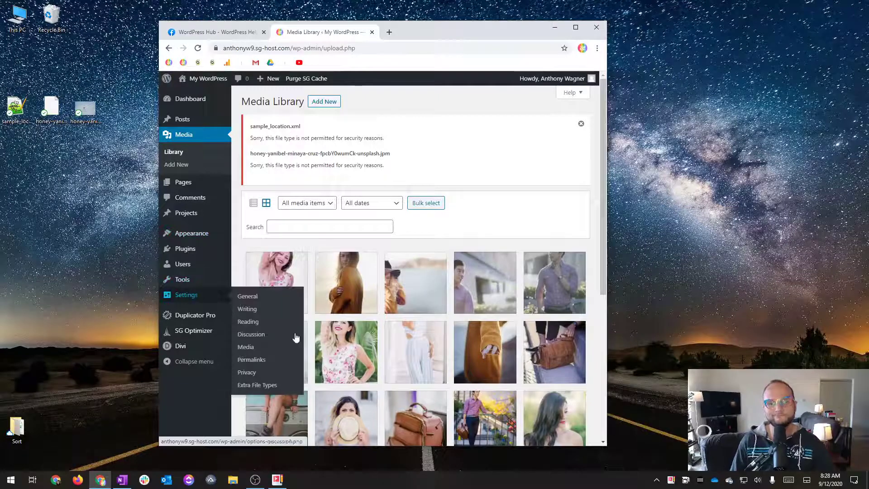
click(277, 395)
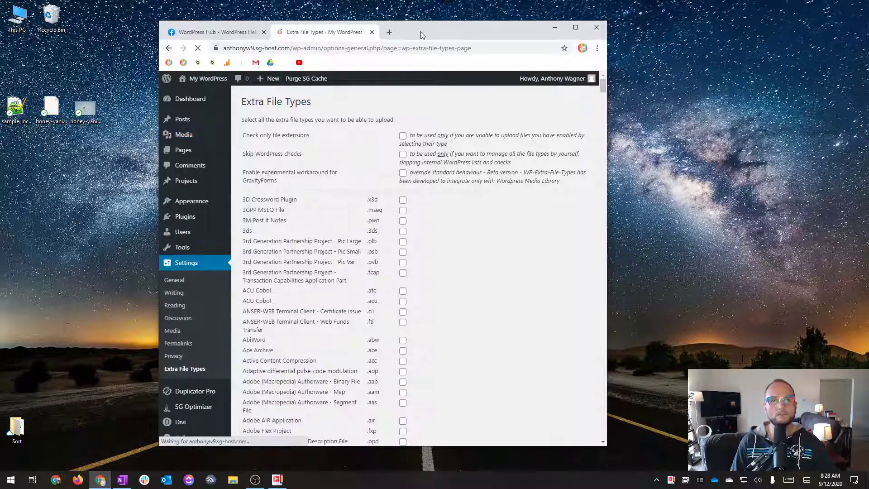
double_click(424, 35)
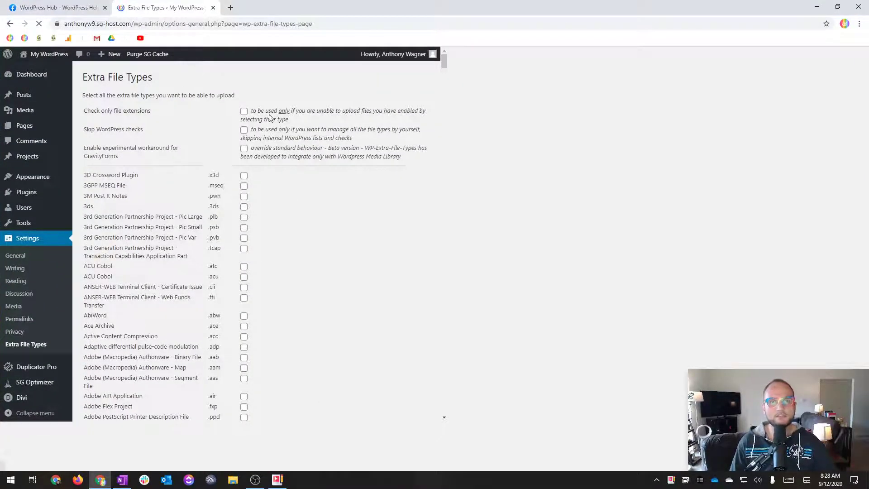
mouse_move(417, 8)
mouse_down()
mouse_move(390, 34)
mouse_move(411, 6)
mouse_up()
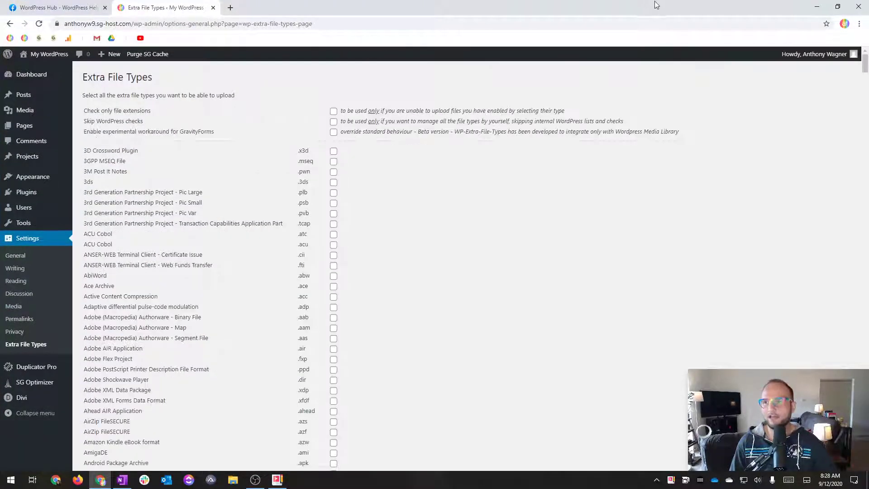
mouse_move(498, 7)
mouse_down()
mouse_move(494, 37)
mouse_move(489, 4)
mouse_up()
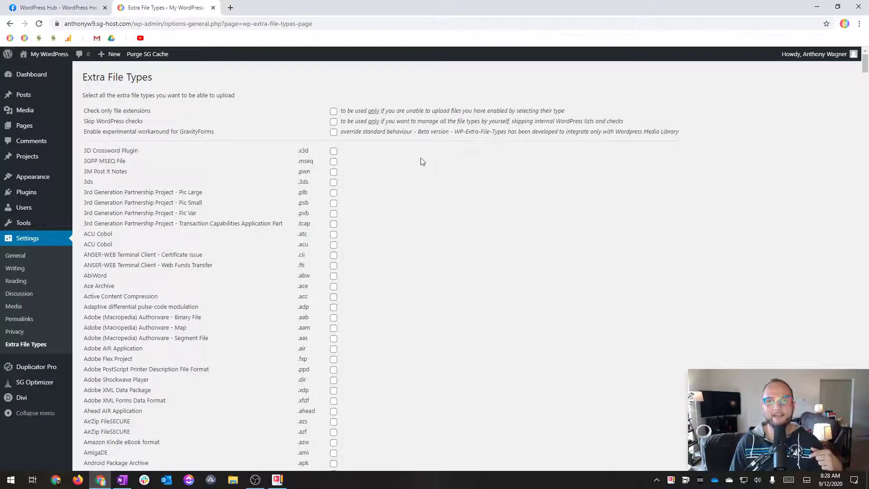
click(334, 111)
scroll(396, 241, down, 20)
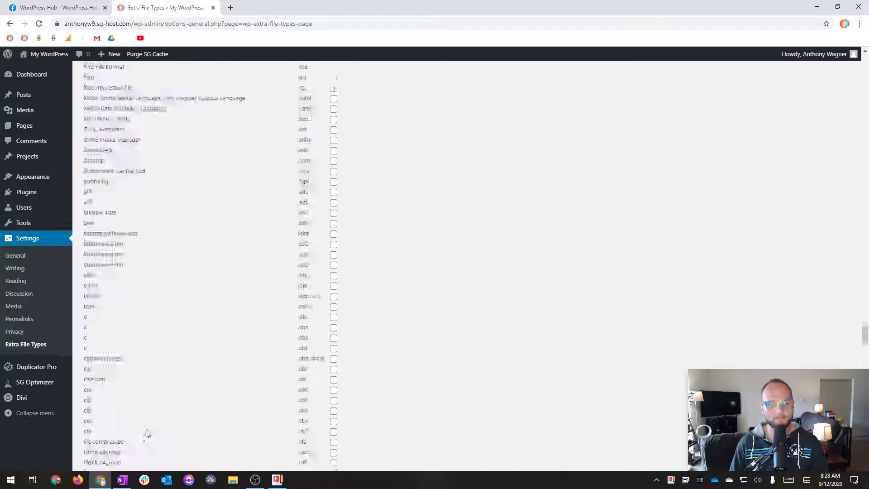
scroll(146, 434, down, 15)
click(123, 427)
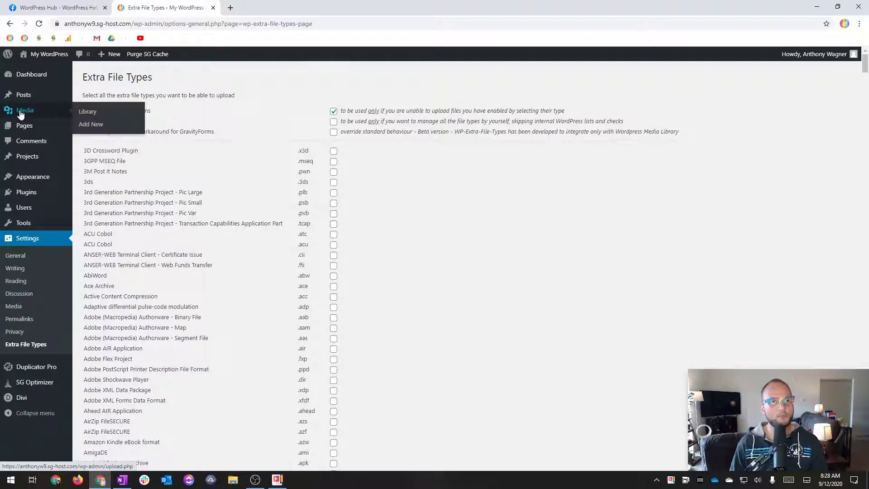
Step: Upload the .jpm image and sample_location.xml to the Media Library from the desktop
click(88, 117)
key(super+Down)
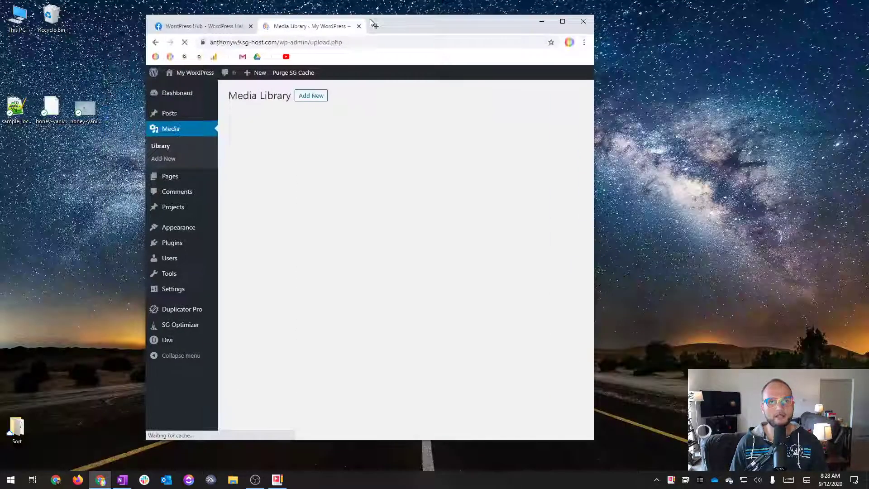
drag(53, 127, 304, 222)
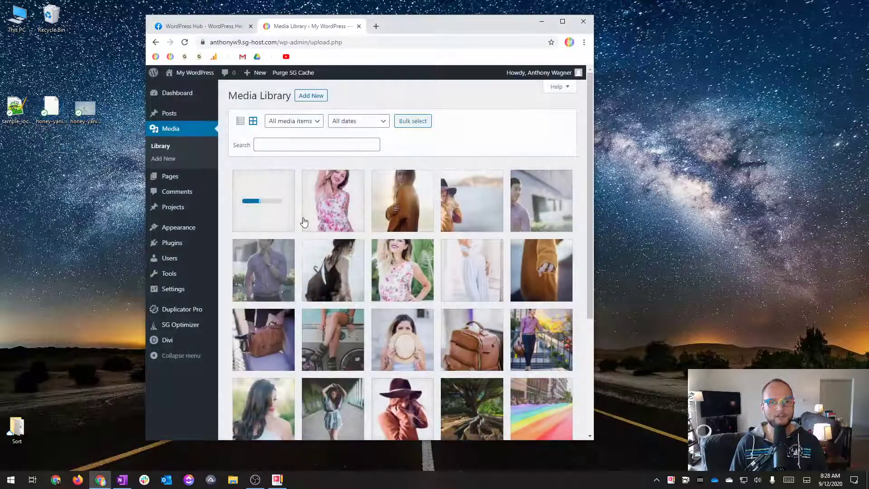
drag(16, 109, 326, 232)
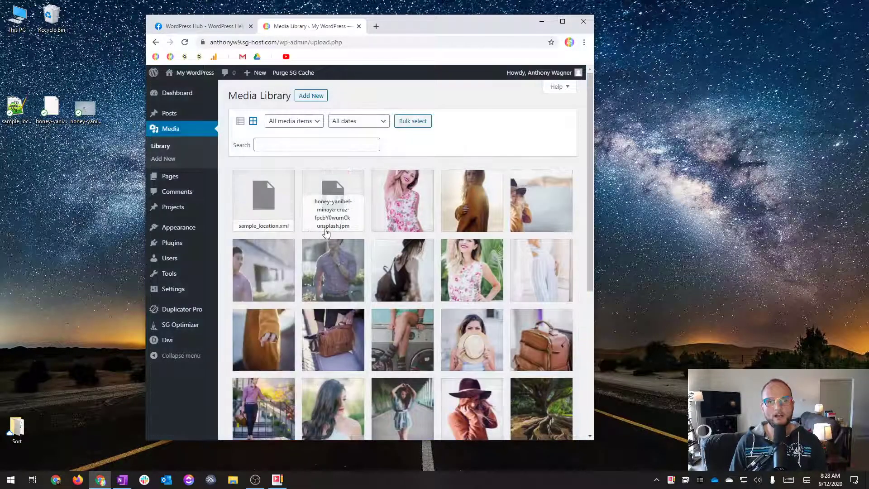
Step: Copy the file URL of sample_location.xml from its attachment details
double_click(428, 25)
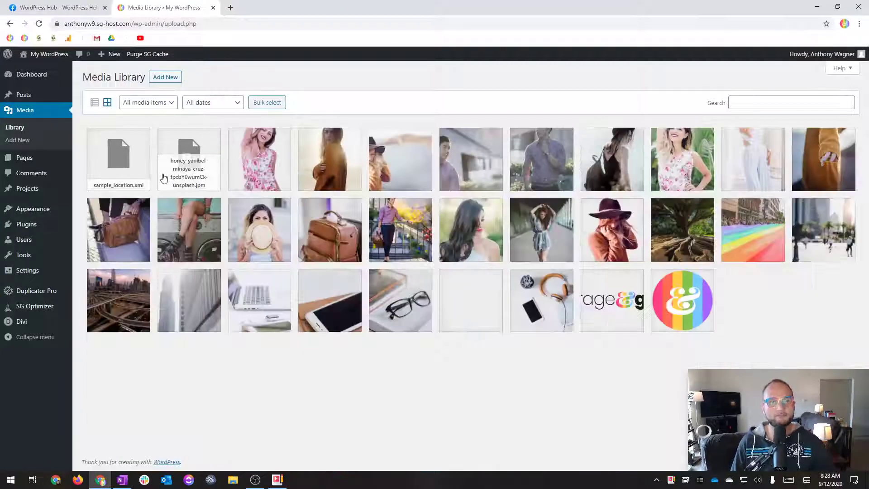
click(105, 168)
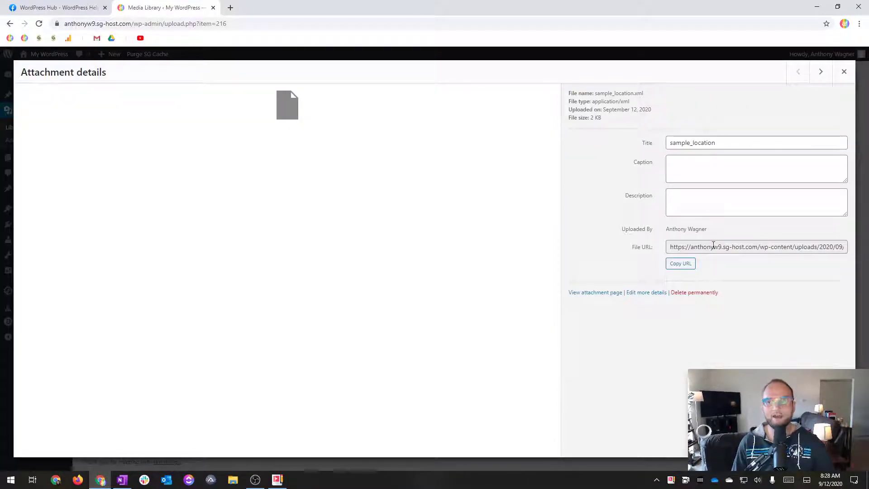
click(679, 267)
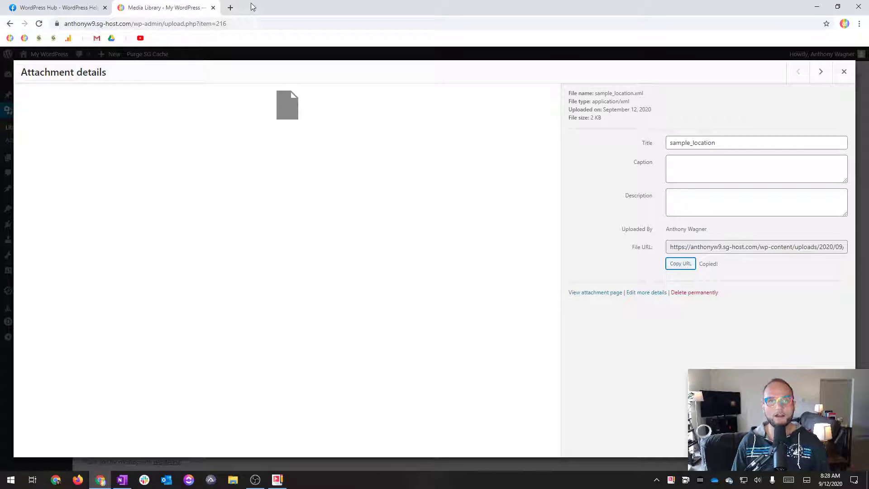
click(231, 8)
Step: Load the copied sample_location.xml URL in the new tab and again in an Incognito window
text(https://anthonyw9.sg-host.com/wp-content/uploads/2020/09/sample_location.xml)
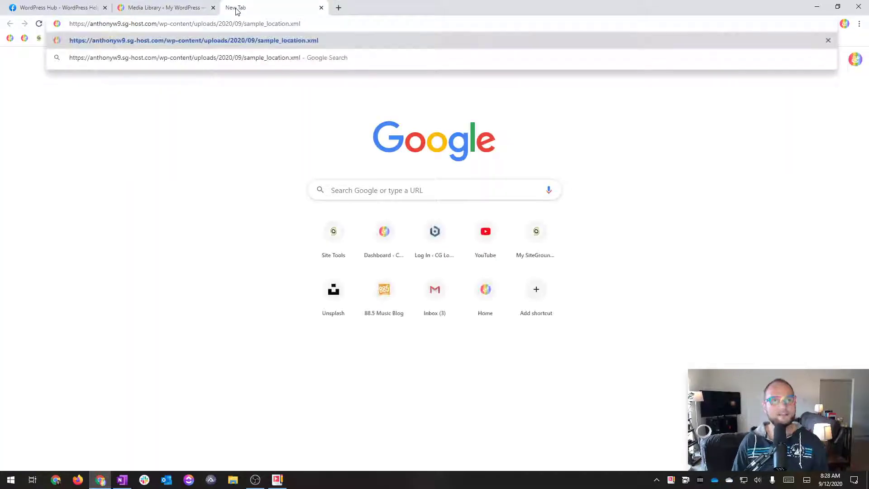
click(266, 36)
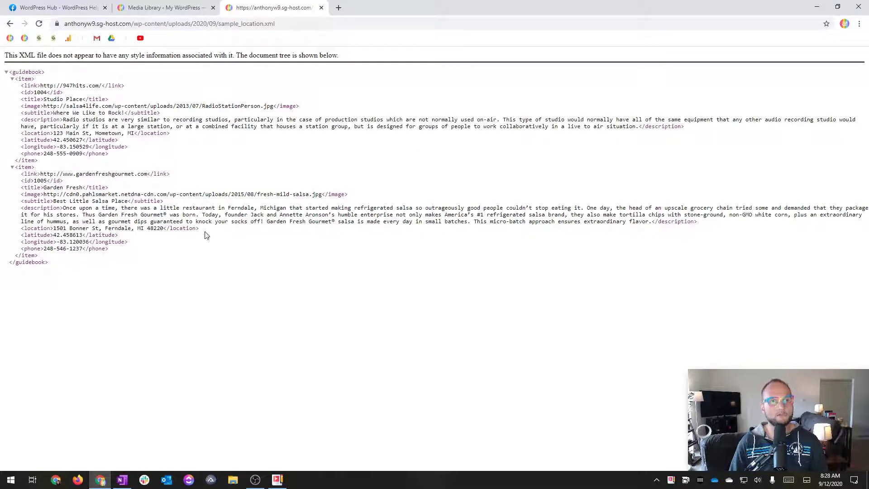
key(ctrl+shift+n)
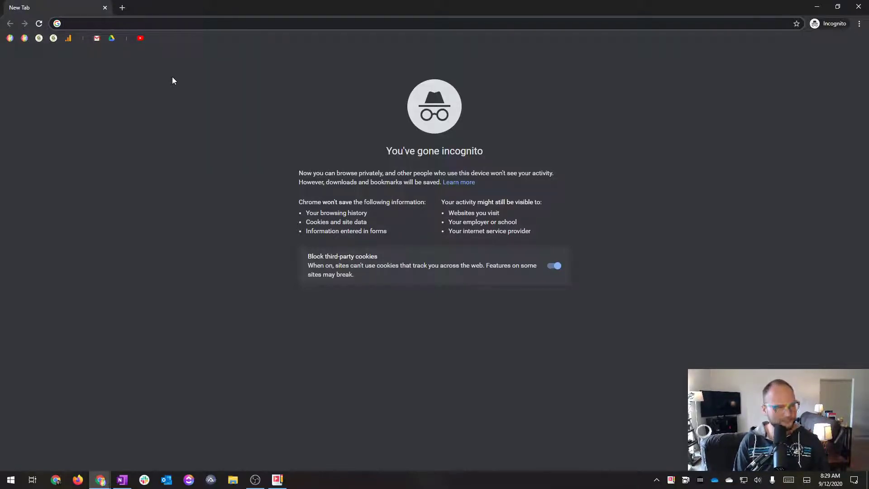
text(https://anthonyw9.sg-host.com/wp-content/uploads/2020/09/sample_location.xml)
key(Return)
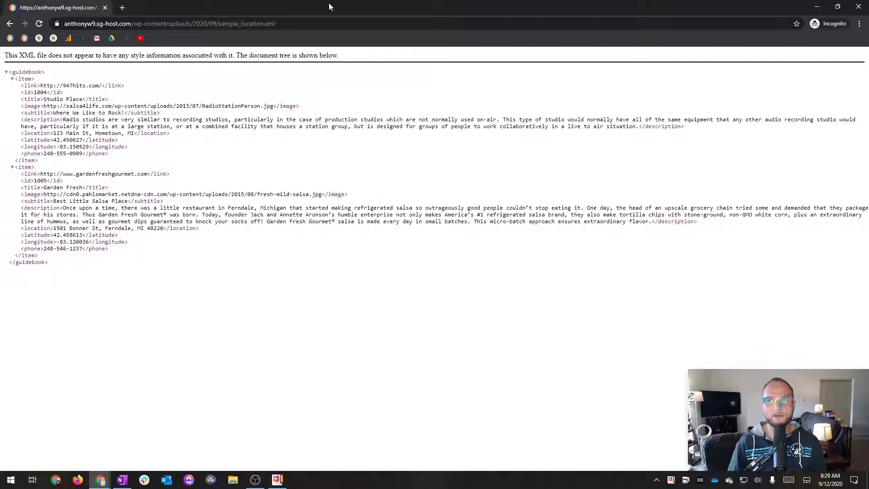
click(859, 6)
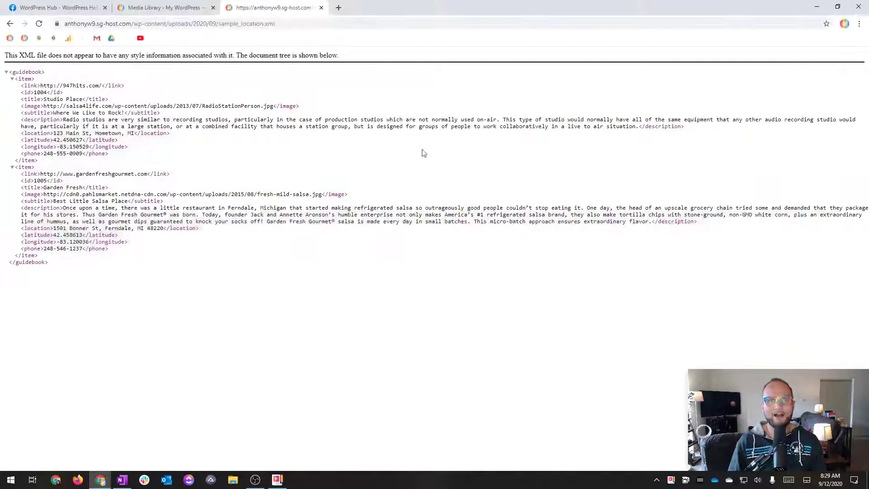
Step: Open the .jpm file's attachment details and compare with the original honey-yanibel image on the desktop
click(157, 5)
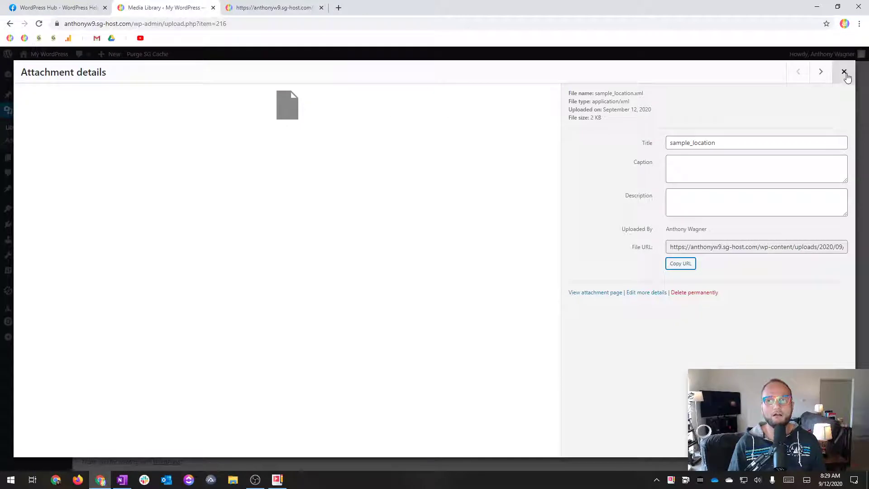
click(844, 71)
click(200, 155)
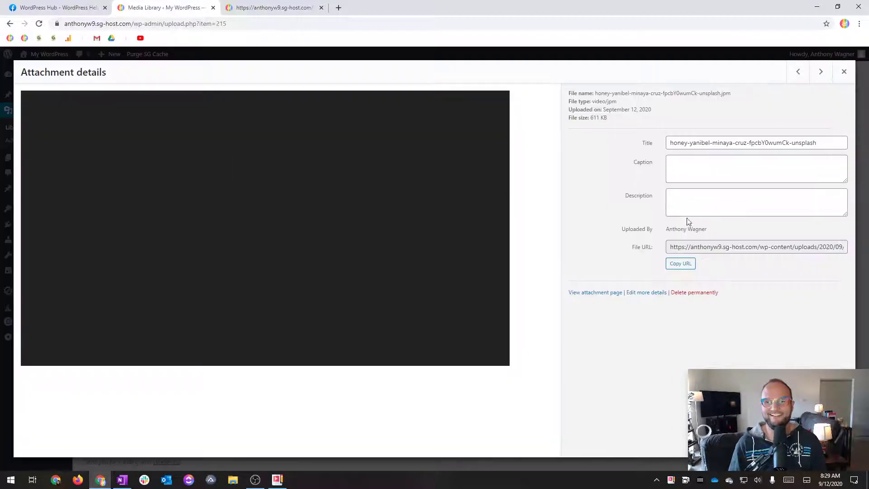
double_click(430, 7)
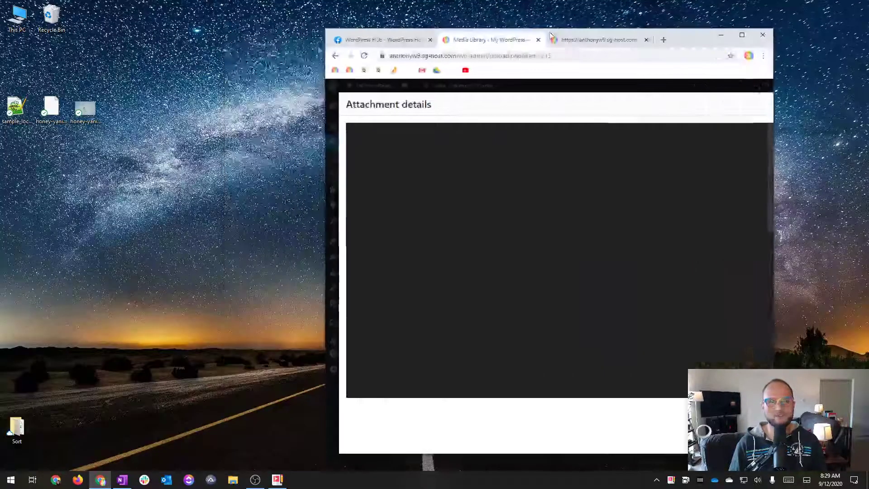
click(89, 105)
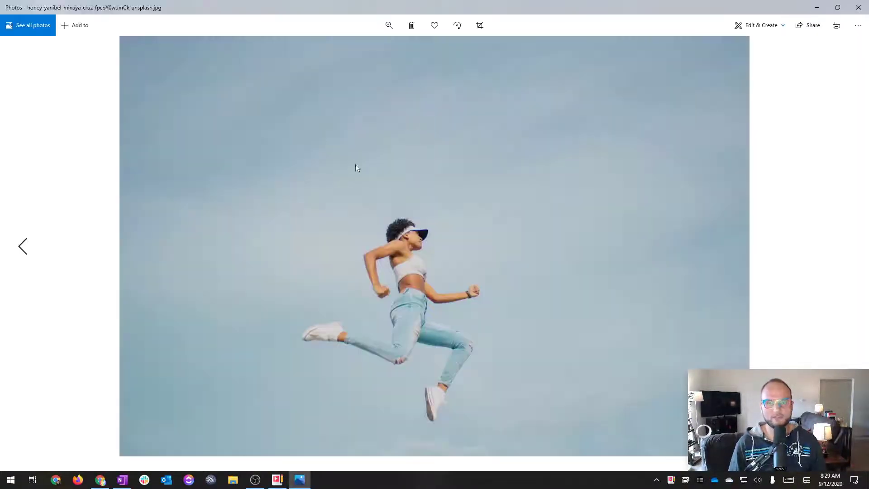
click(866, 3)
key(super+Up)
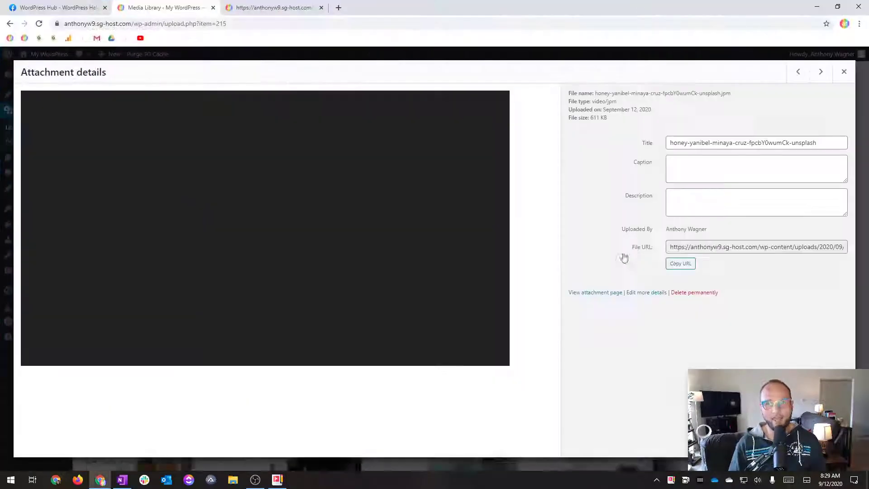
Step: Copy the .jpm file URL, confirm it downloads in an Incognito window, then return to Facebook
click(687, 264)
key(ctrl+shift+n)
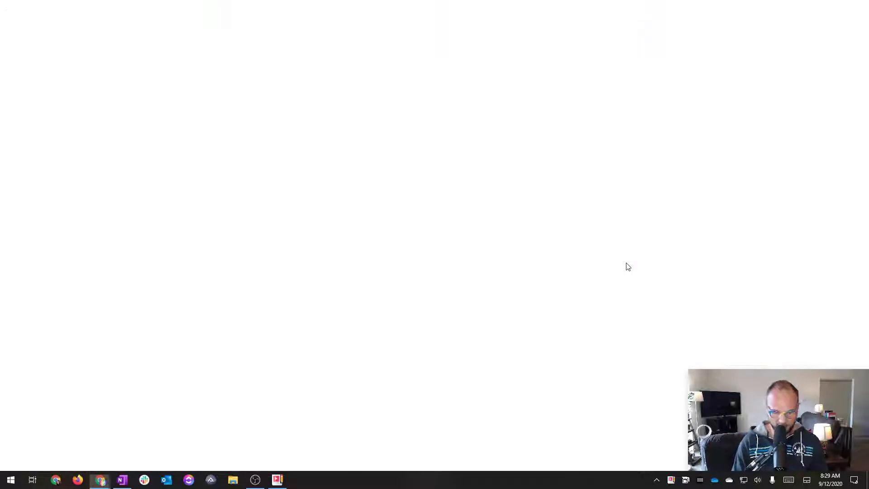
key(ctrl+v)
key(Return)
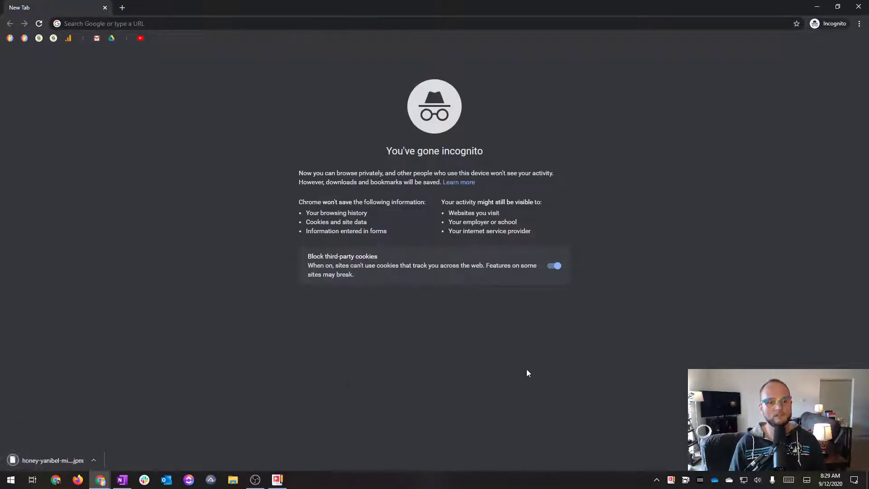
click(859, 7)
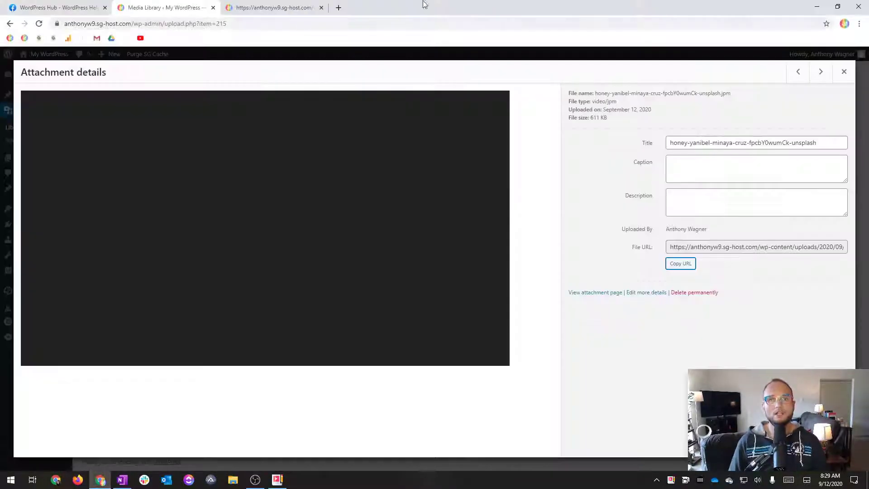
click(59, 7)
drag(286, 238, 240, 238)
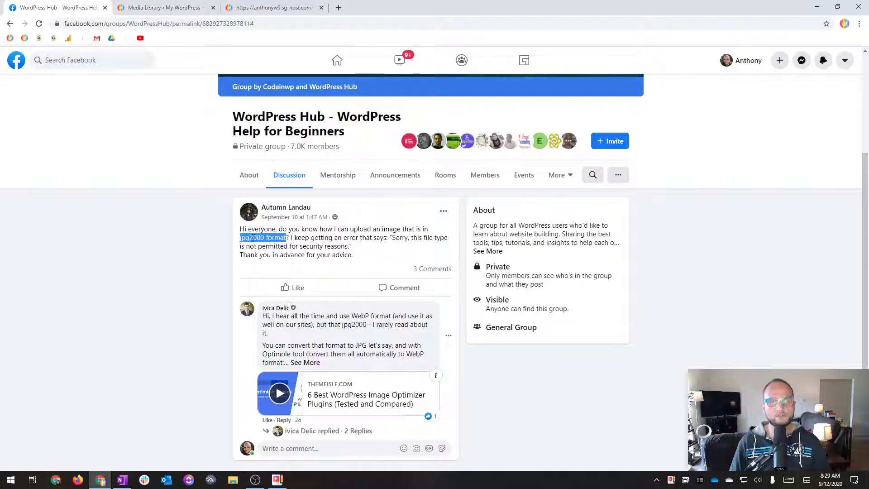
click(242, 238)
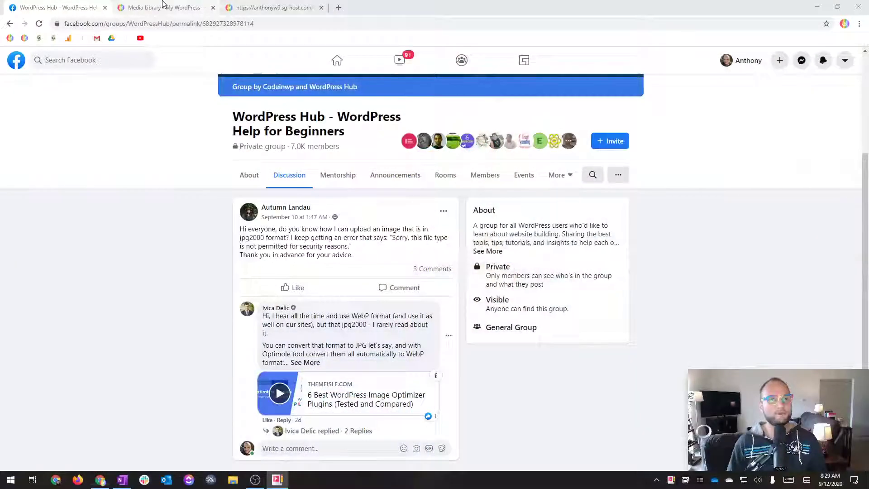
Step: Close the attachment details and deactivate WP Extra File Types under Installed Plugins
click(163, 6)
click(844, 72)
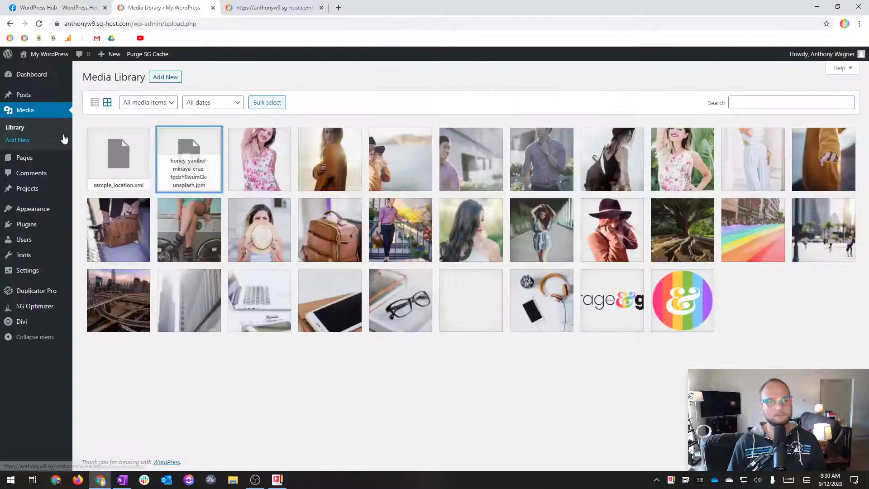
mouse_move(39, 277)
mouse_move(38, 328)
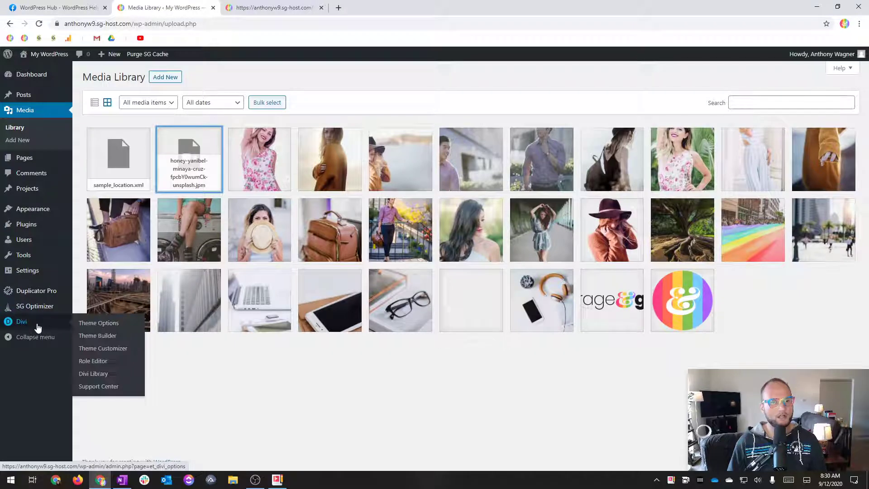
mouse_move(34, 224)
click(100, 227)
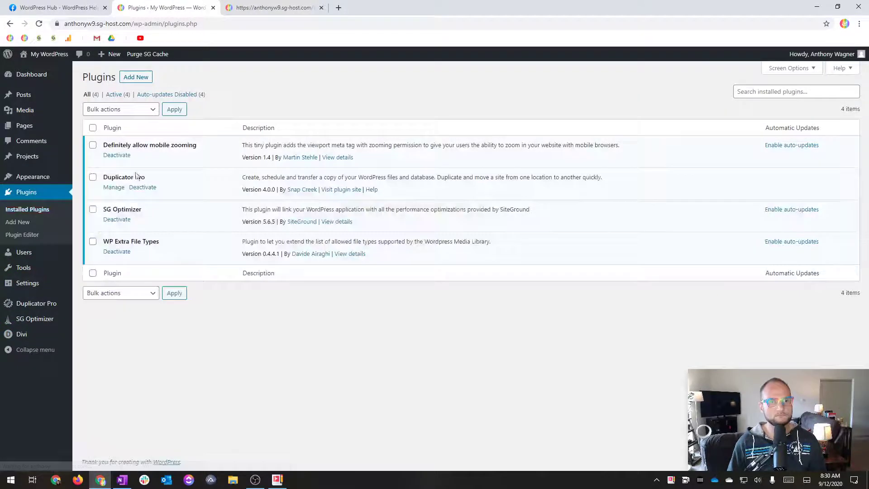
click(117, 252)
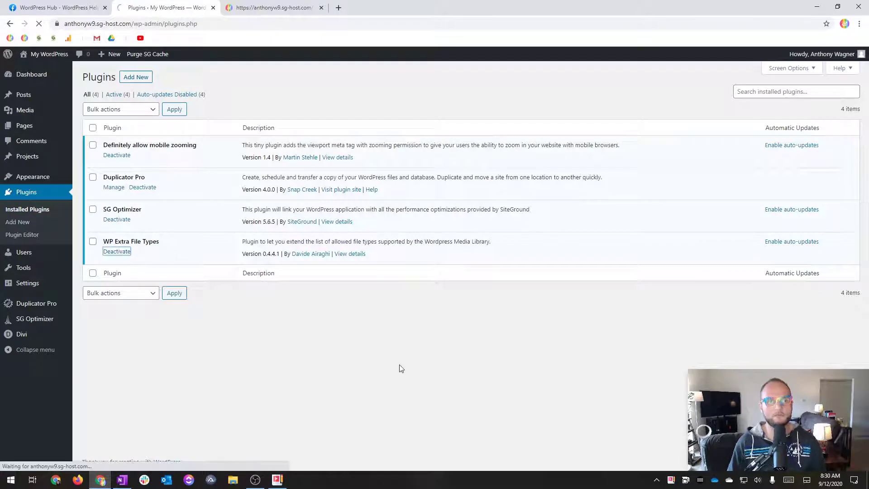